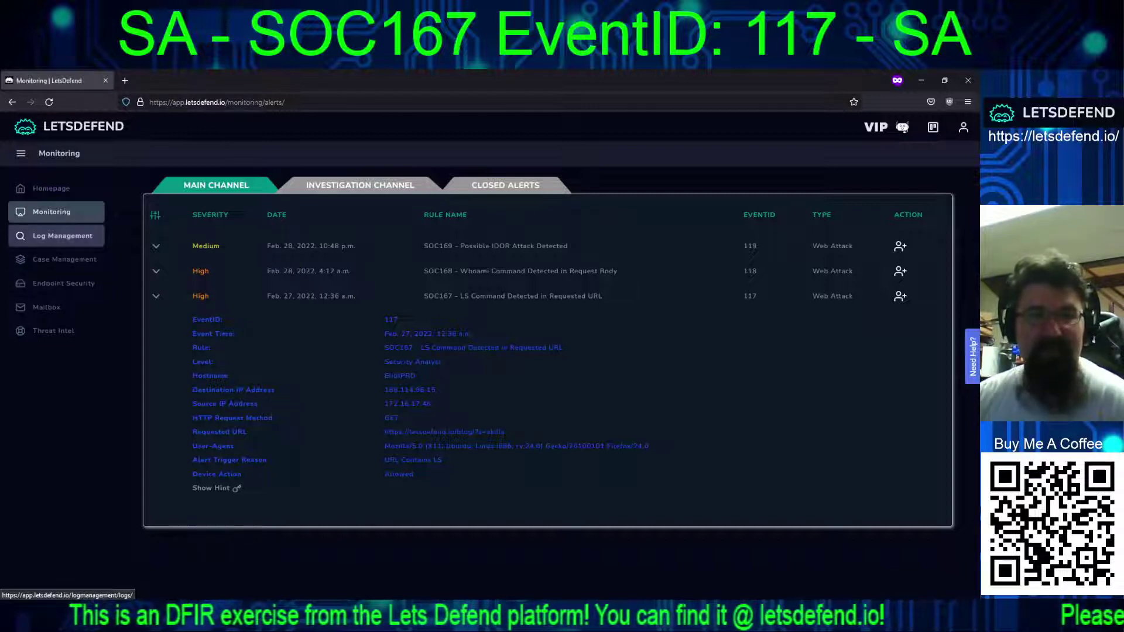
Step: Open Log Management and Endpoint Security in new tabs and look up the endpoint details of host EliotPRD from the alert
{"action": "middle_click", "coordinate": [79, 241]}
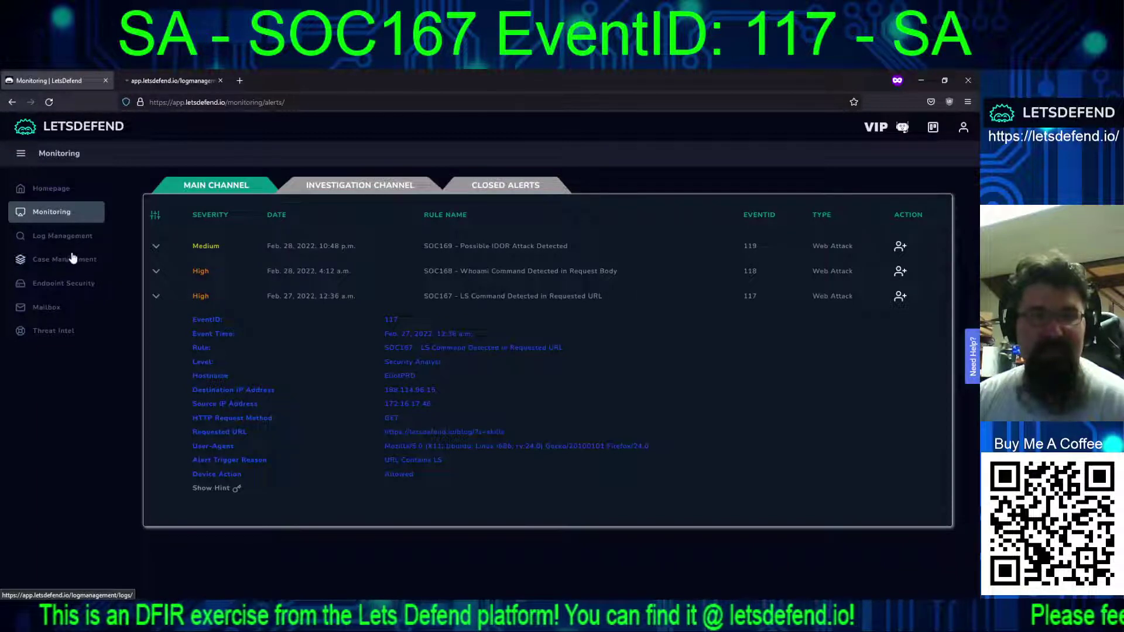
{"action": "middle_click", "coordinate": [71, 292]}
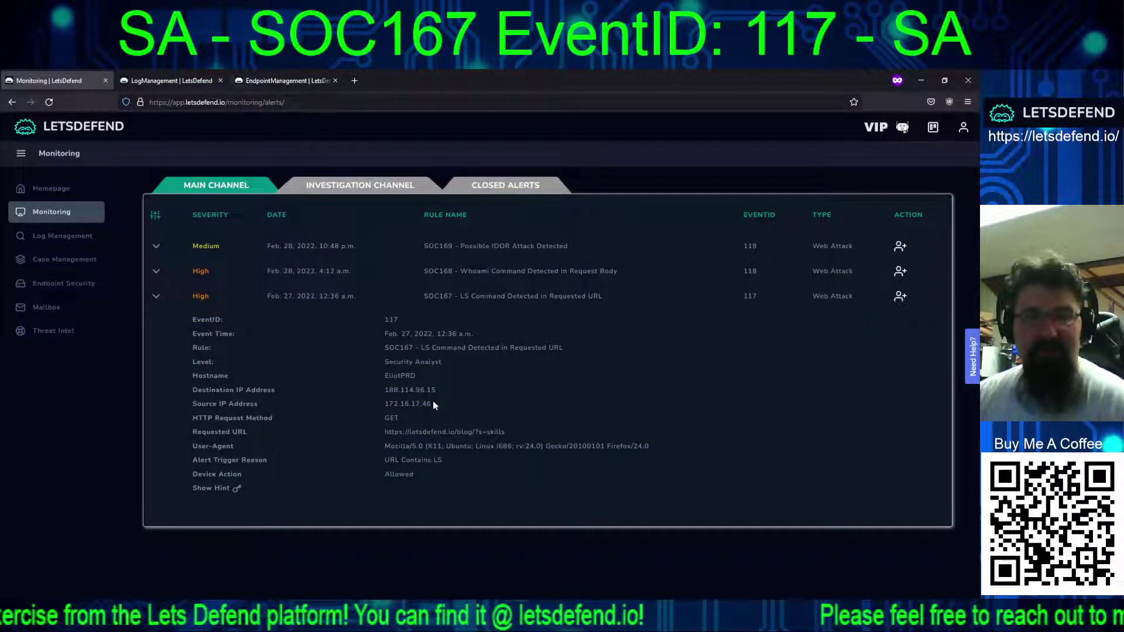
{"action": "left_click_drag", "start_coordinate": [417, 379], "coordinate": [385, 383]}
{"action": "key", "text": "ctrl+c"}
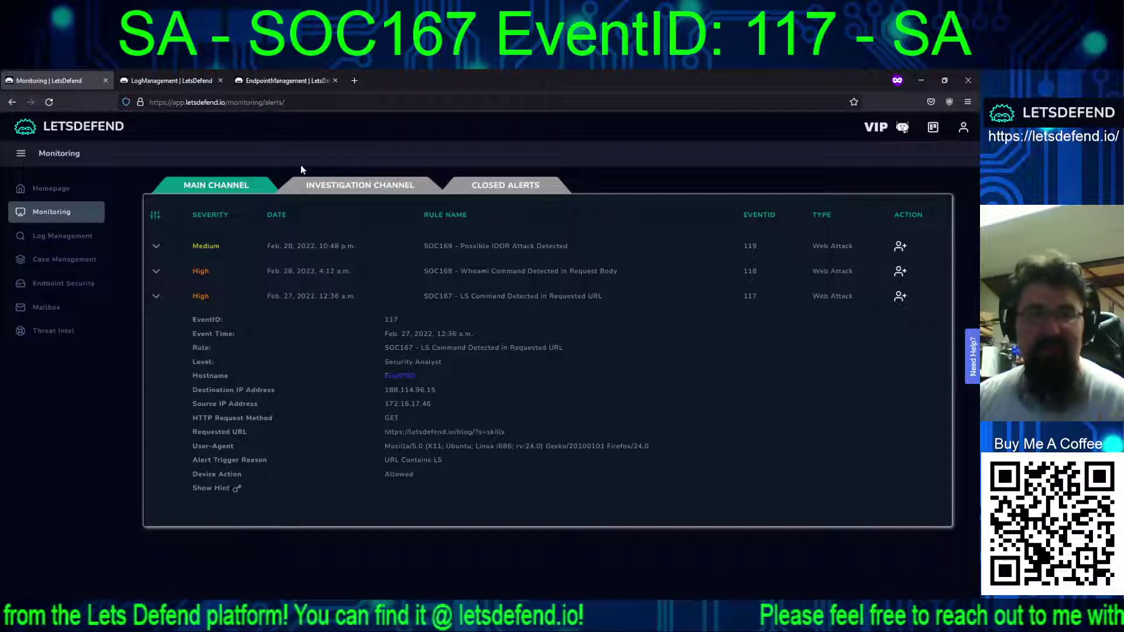
{"action": "left_click", "coordinate": [288, 80]}
{"action": "left_click", "coordinate": [190, 188]}
{"action": "key", "text": "ctrl+v"}
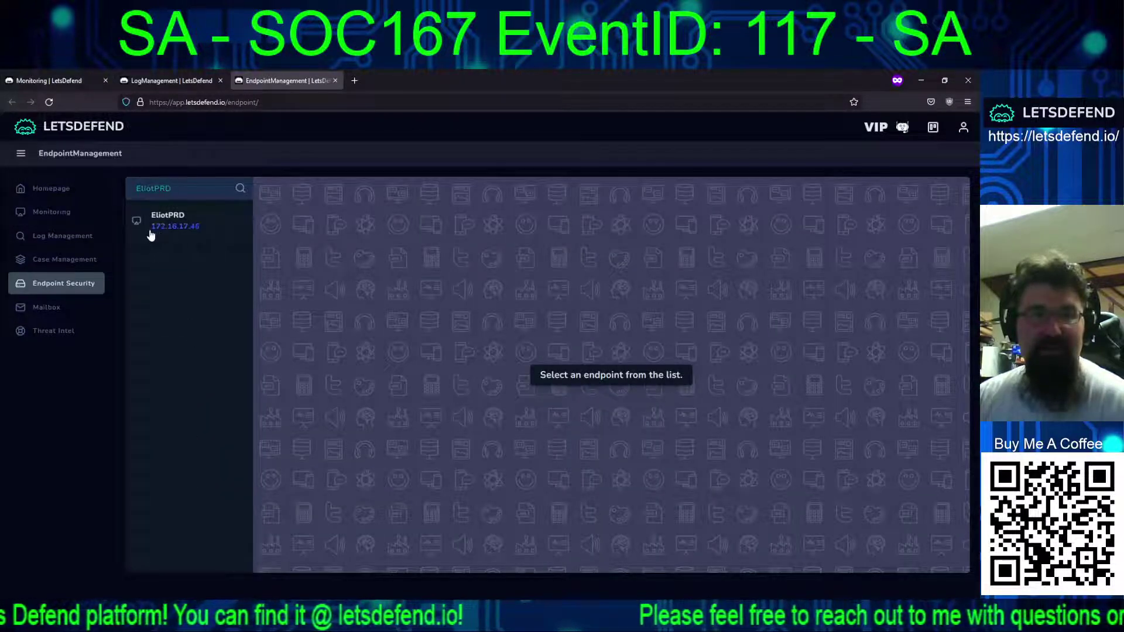
{"action": "left_click", "coordinate": [152, 232]}
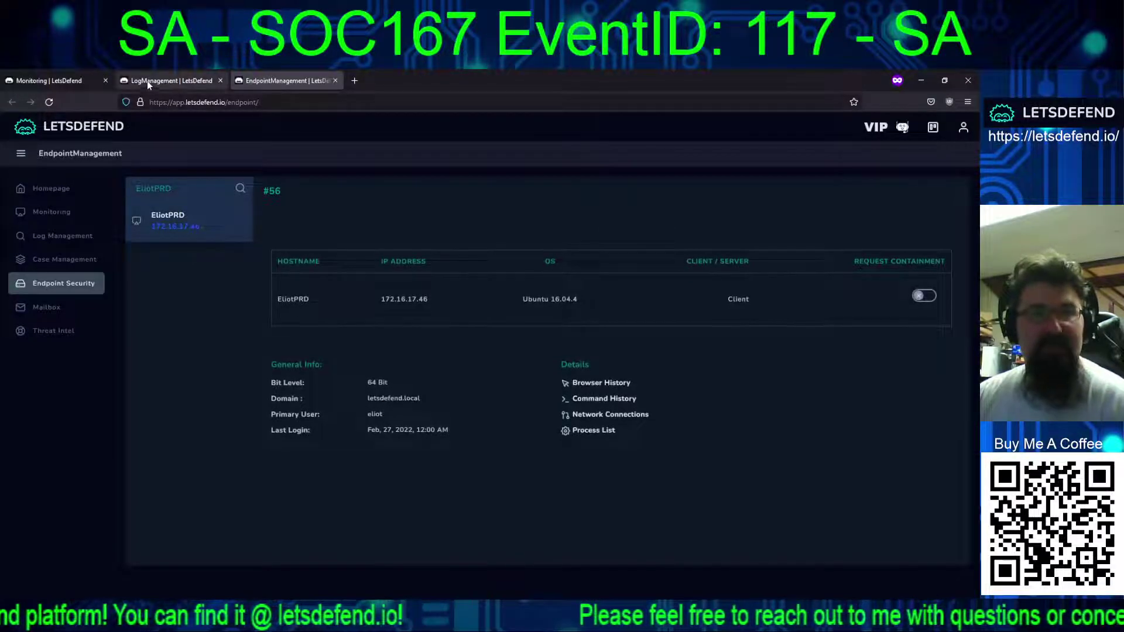
Step: Search the logs for source IP 172.16.17.46 with 50 results per page and compare the entries with the alert
{"action": "left_click", "coordinate": [63, 79]}
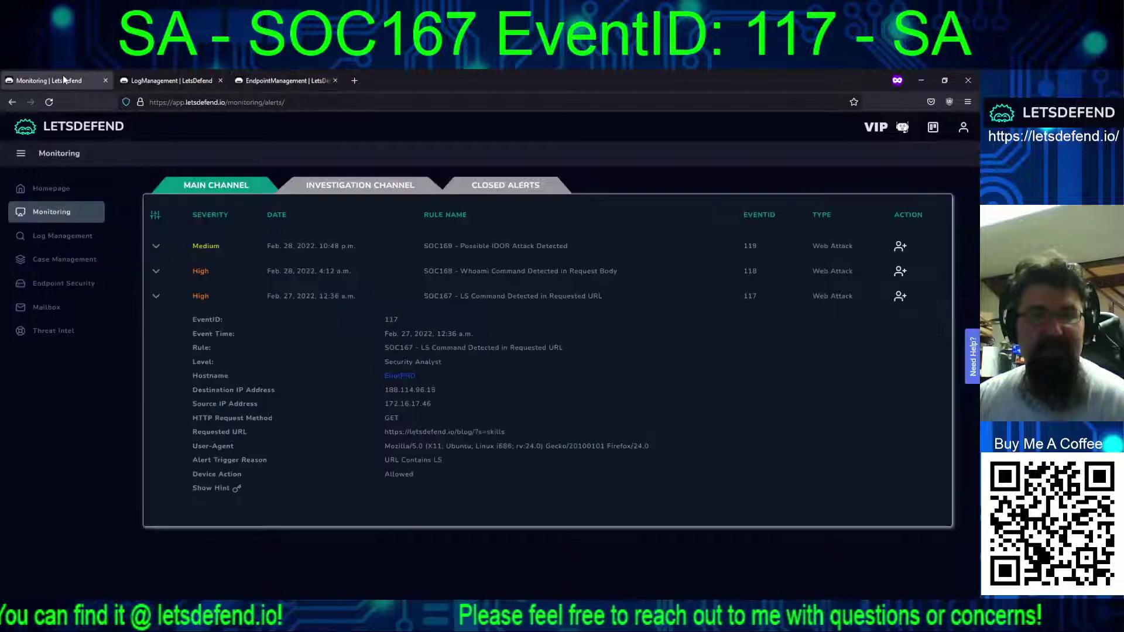
{"action": "left_click", "coordinate": [169, 80]}
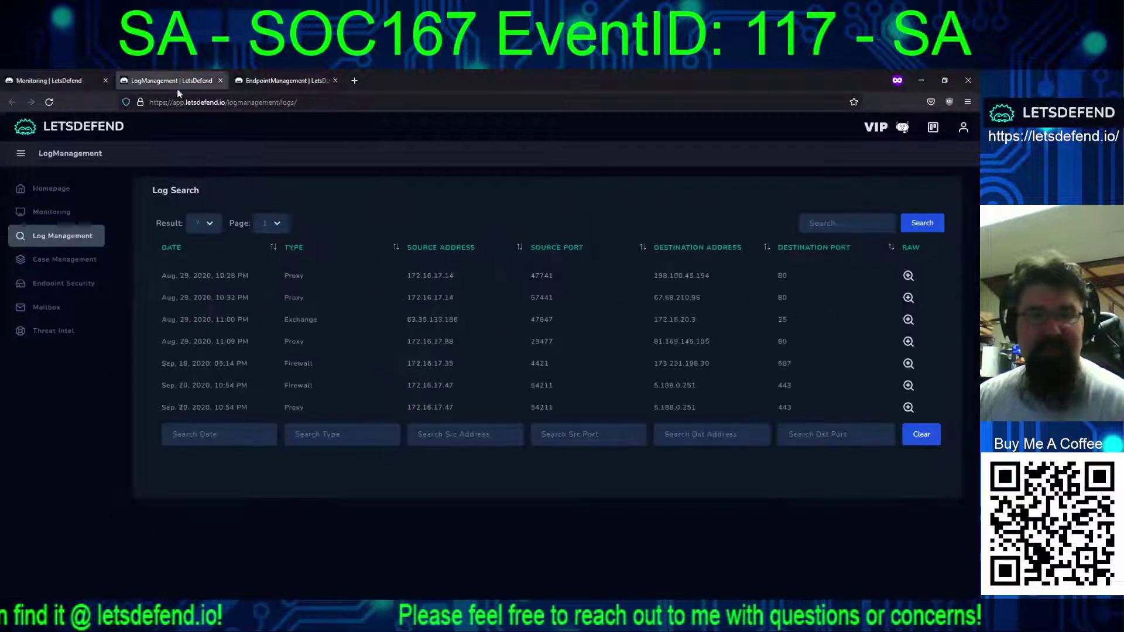
{"action": "left_click", "coordinate": [203, 223]}
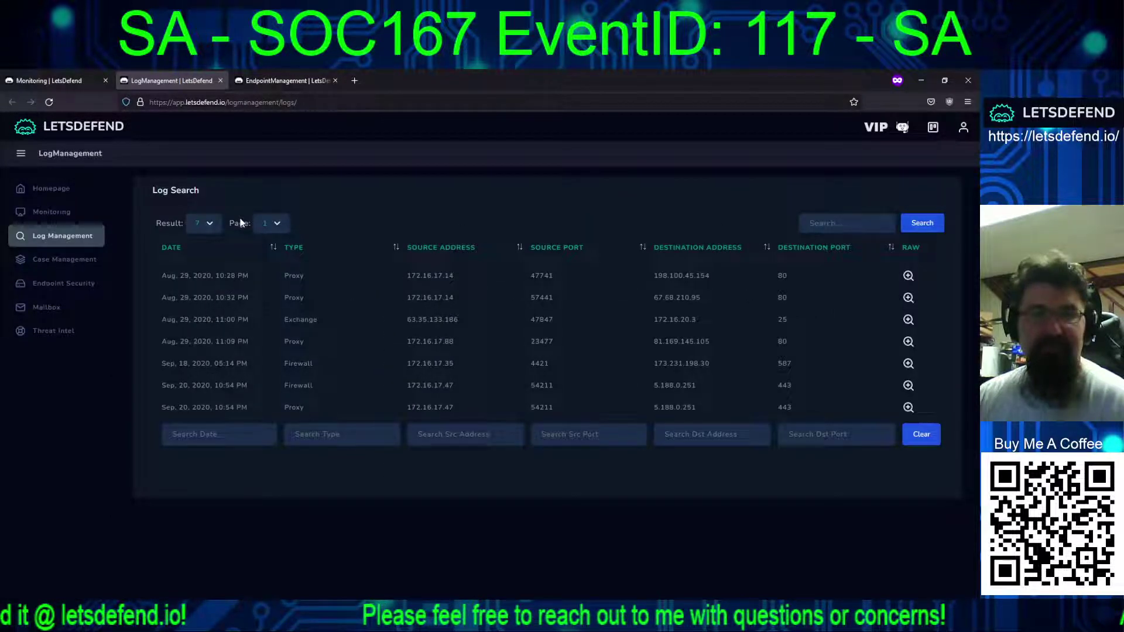
{"action": "left_click", "coordinate": [205, 279]}
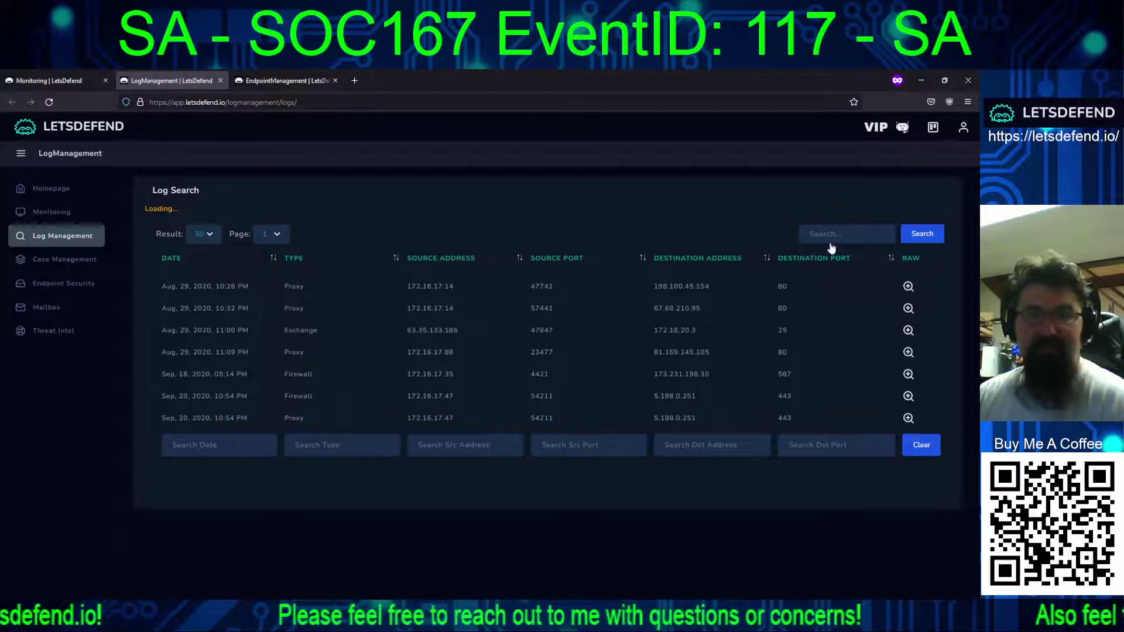
{"action": "type", "text": "172.16.17.46"}
{"action": "left_click", "coordinate": [912, 223]}
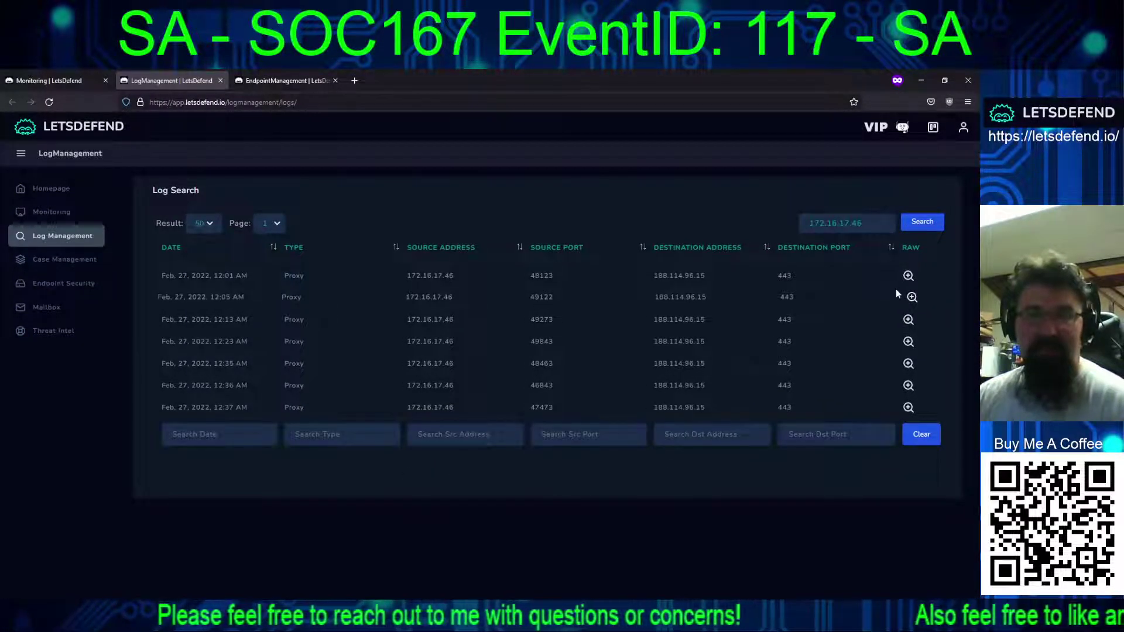
{"action": "left_click", "coordinate": [69, 78]}
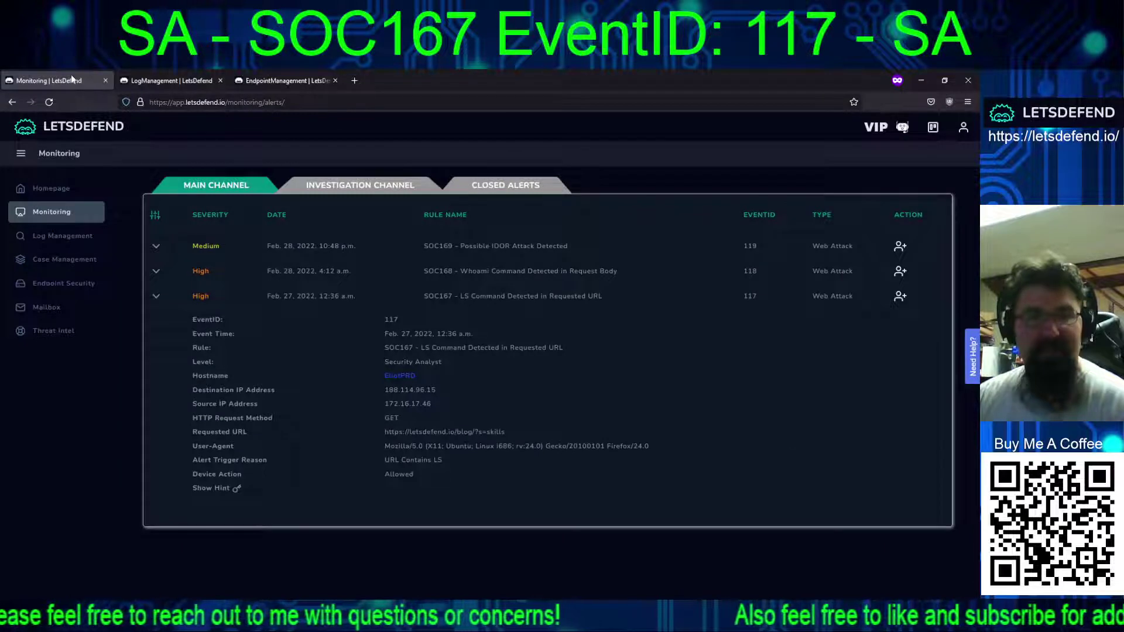
{"action": "left_click", "coordinate": [156, 81]}
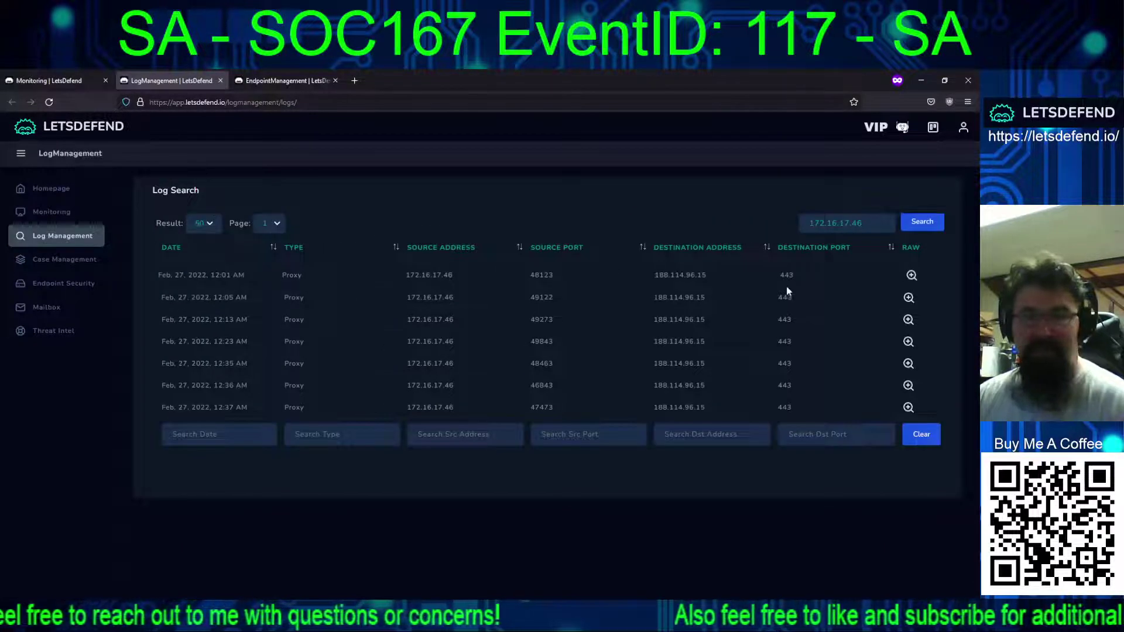
Step: Review the raw logs of the five proxy requests from 12:01 AM to 12:35 AM one by one
{"action": "left_click", "coordinate": [911, 275]}
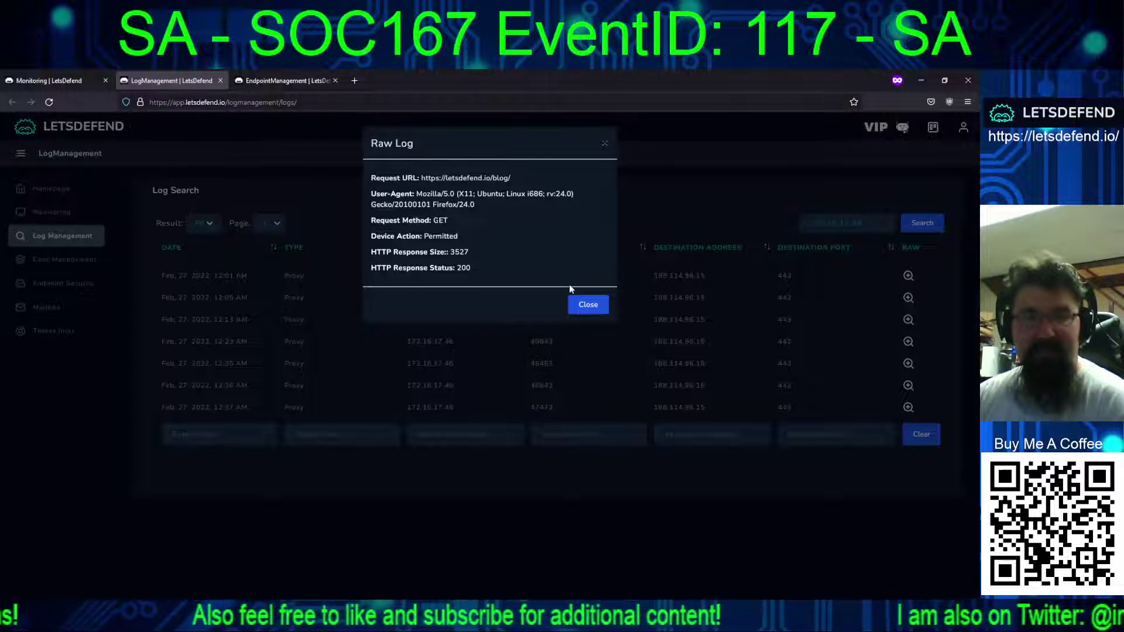
{"action": "left_click", "coordinate": [585, 303]}
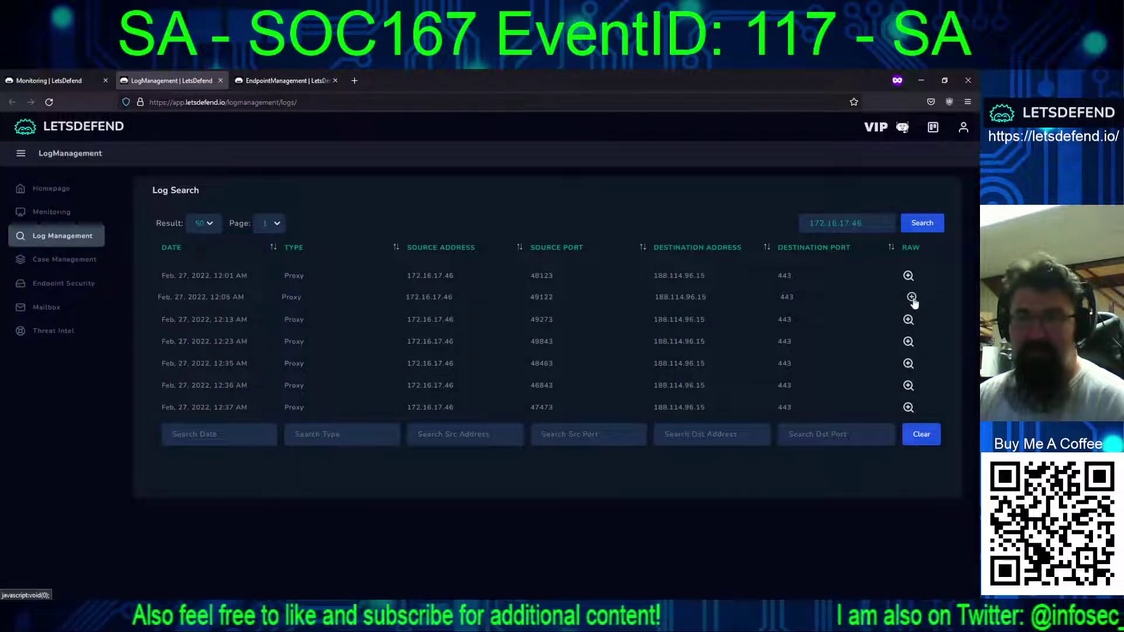
{"action": "left_click", "coordinate": [910, 298]}
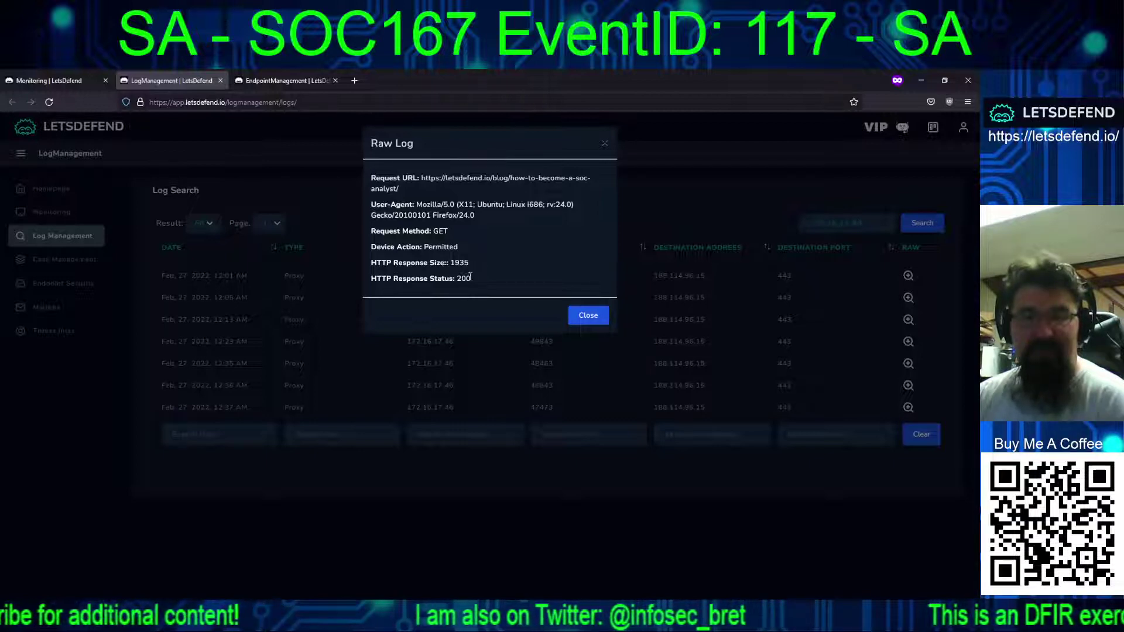
{"action": "left_click", "coordinate": [600, 317]}
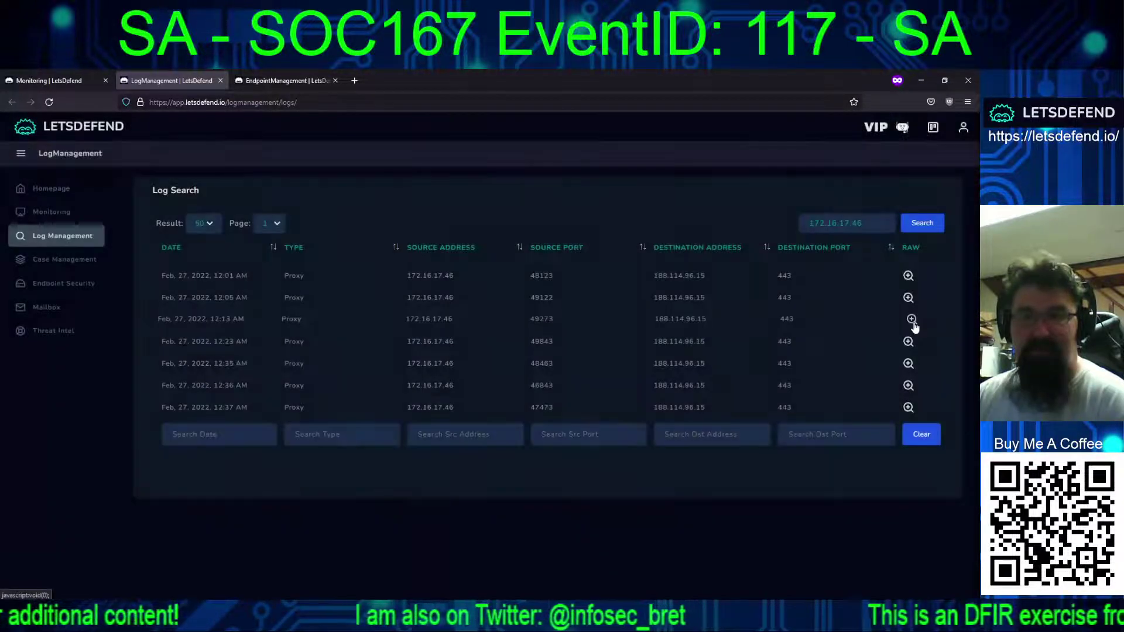
{"action": "left_click", "coordinate": [911, 320]}
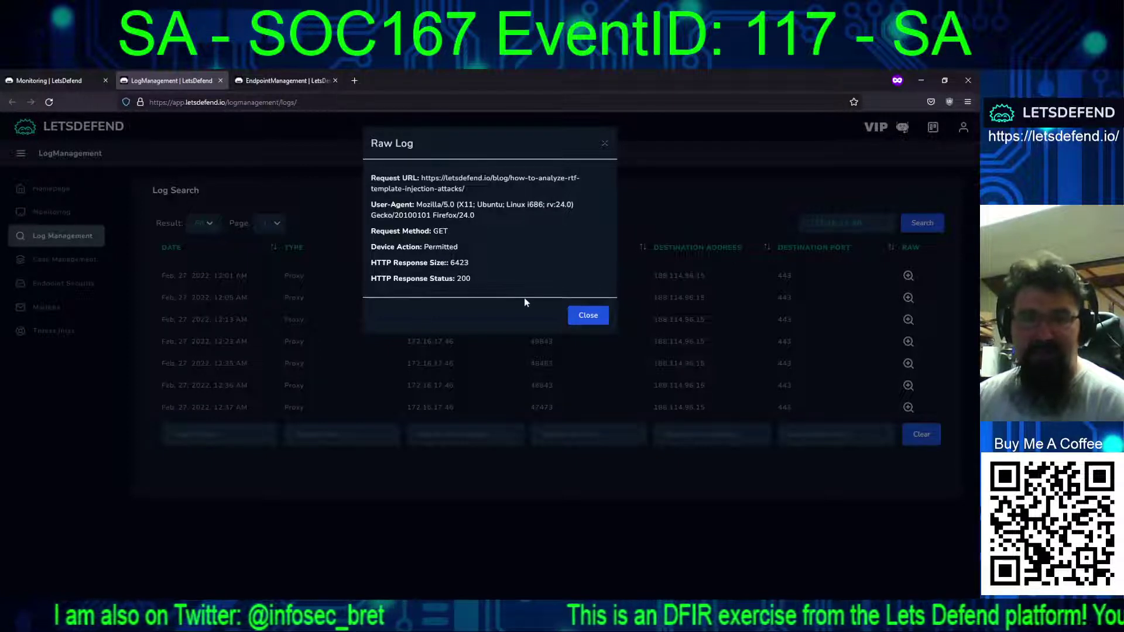
{"action": "left_click", "coordinate": [589, 314]}
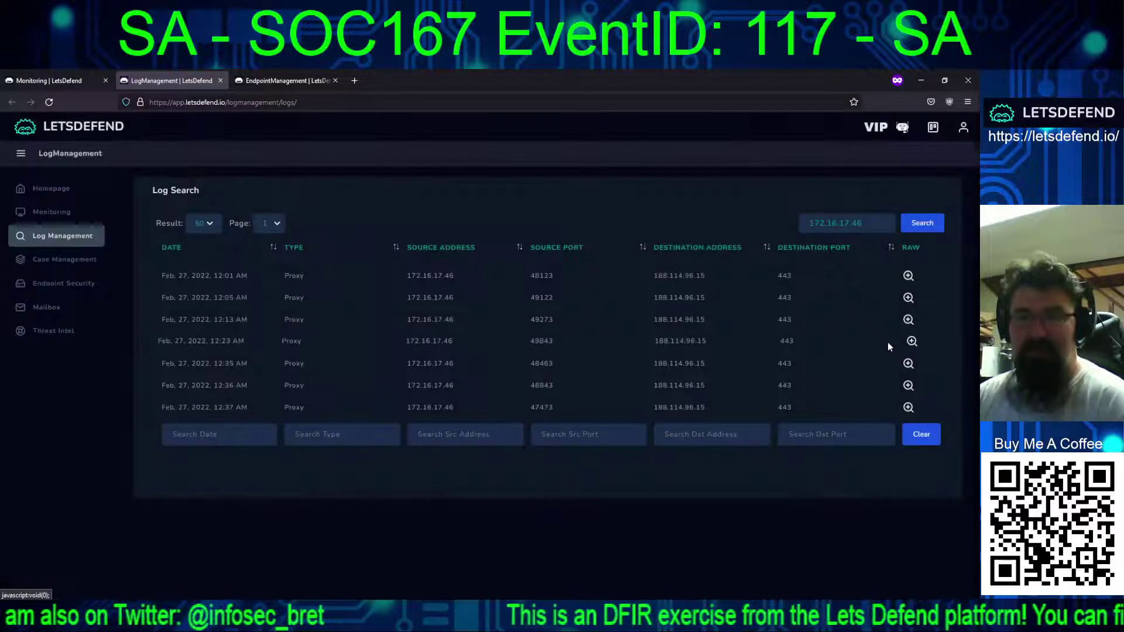
{"action": "left_click", "coordinate": [912, 342]}
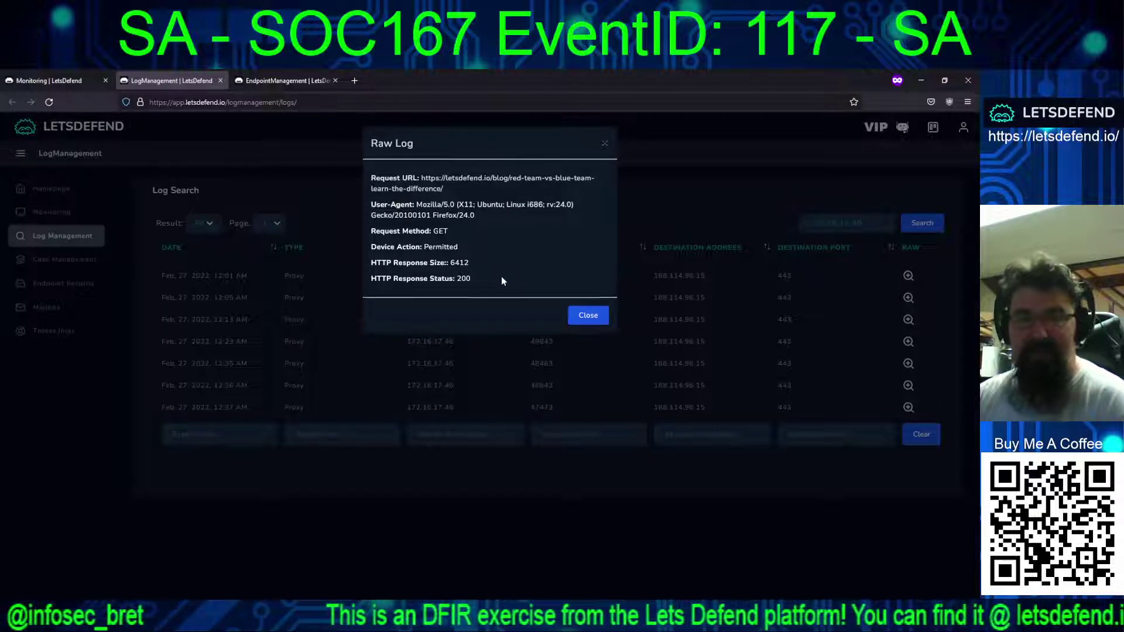
{"action": "left_click", "coordinate": [588, 316]}
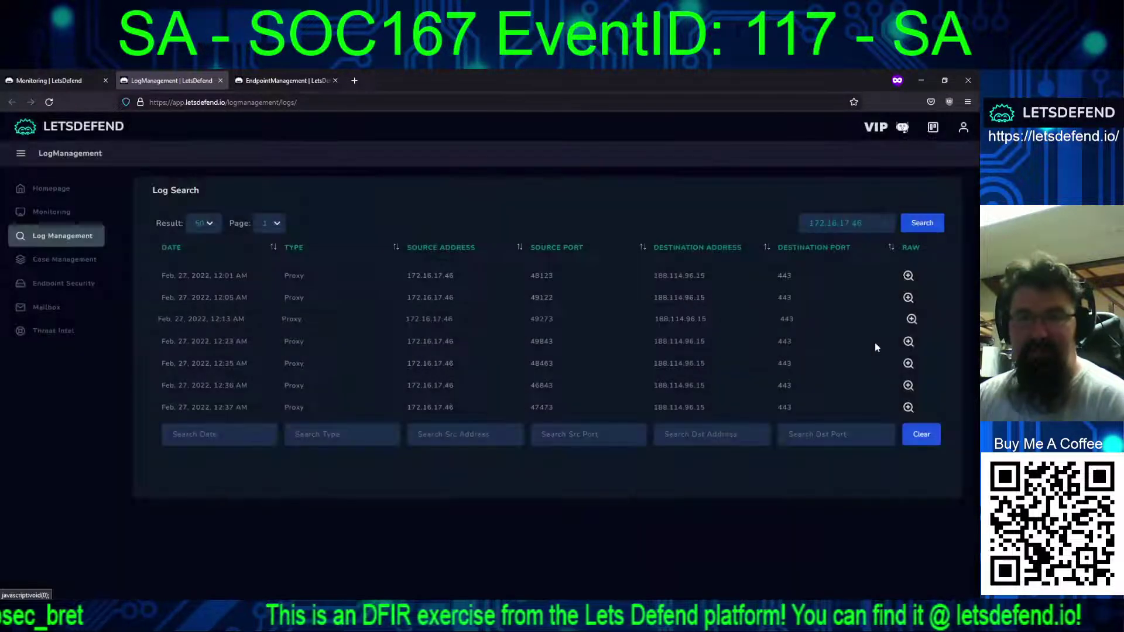
{"action": "left_click", "coordinate": [907, 362]}
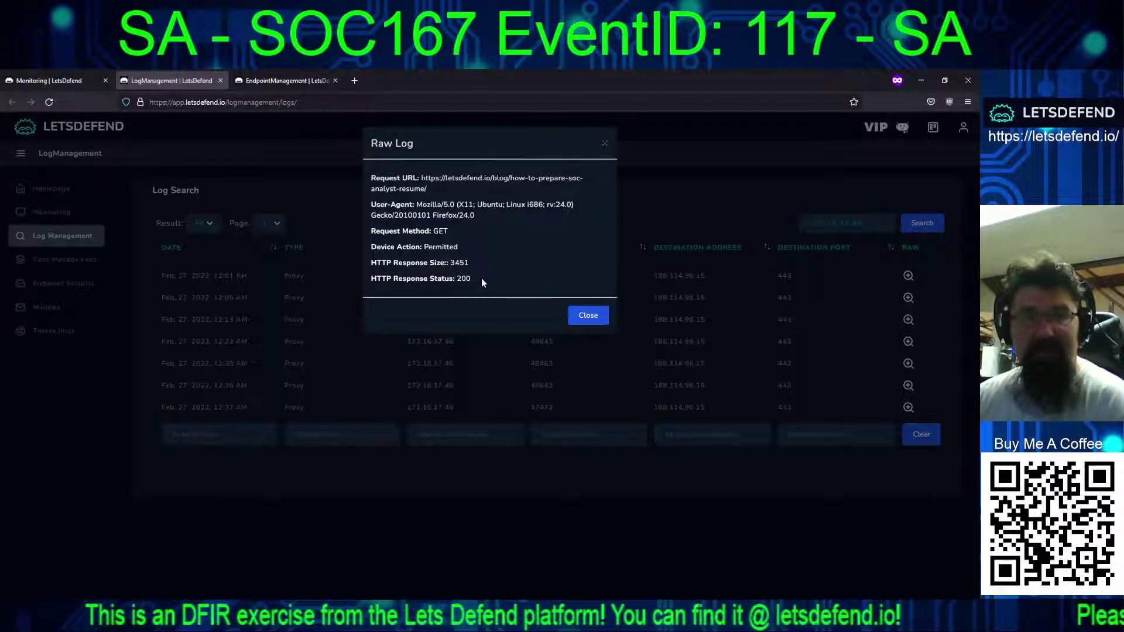
{"action": "left_click", "coordinate": [588, 314]}
Step: Review the raw logs of the 12:36 AM and 12:37 AM requests, viewing the 12:36 AM request URL in a new tab
{"action": "left_click", "coordinate": [910, 386]}
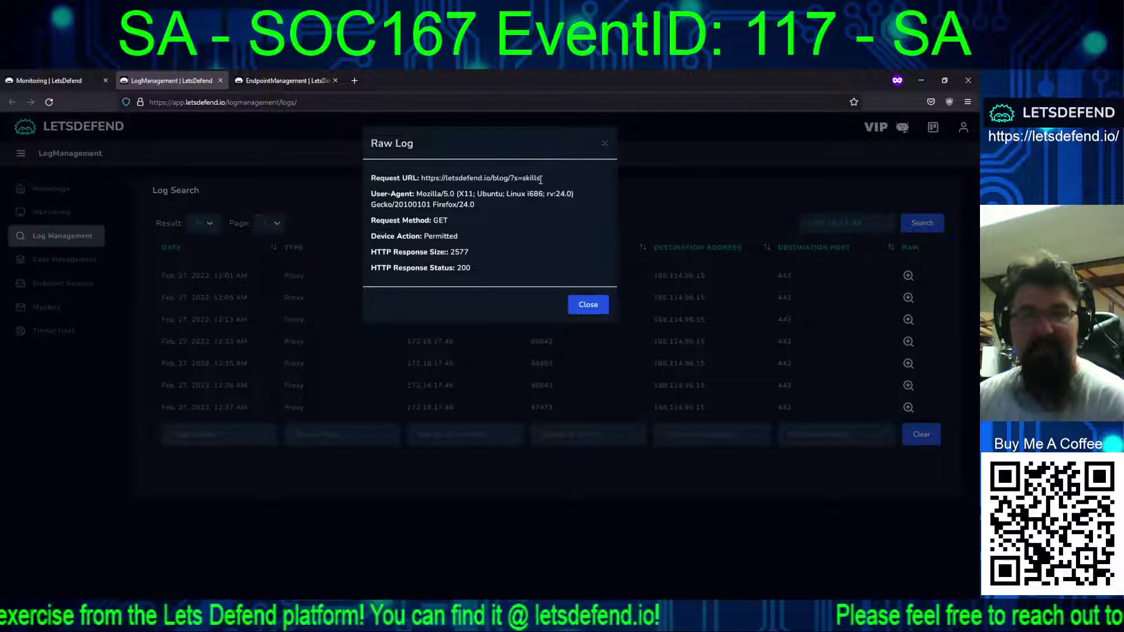
{"action": "left_click_drag", "start_coordinate": [510, 178], "coordinate": [419, 178]}
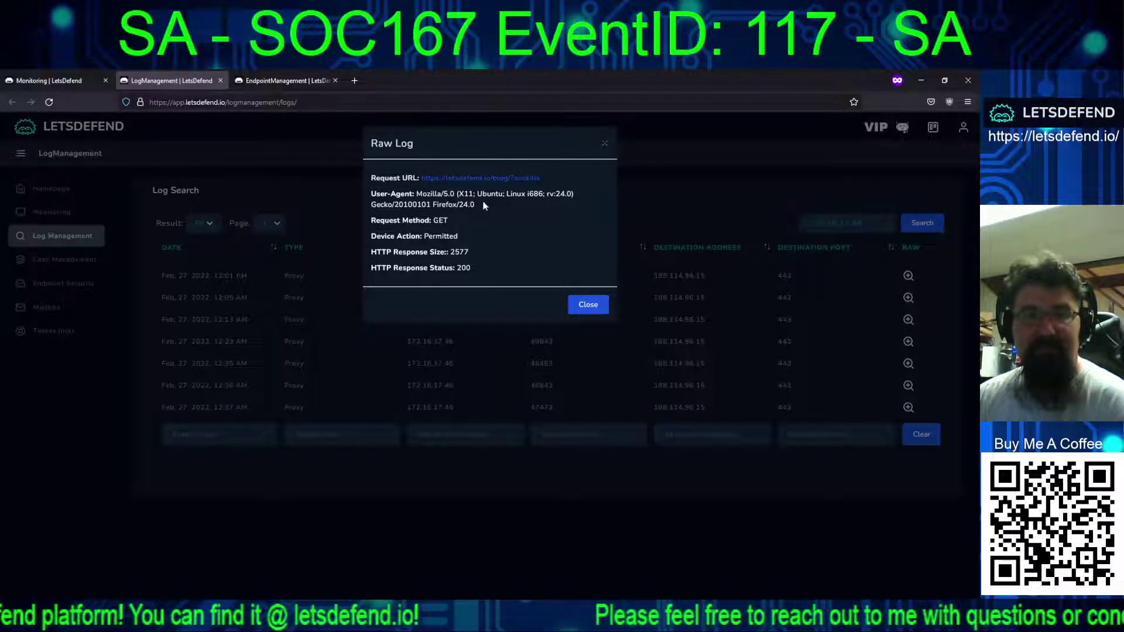
{"action": "middle_click", "coordinate": [480, 178]}
{"action": "left_click", "coordinate": [302, 81]}
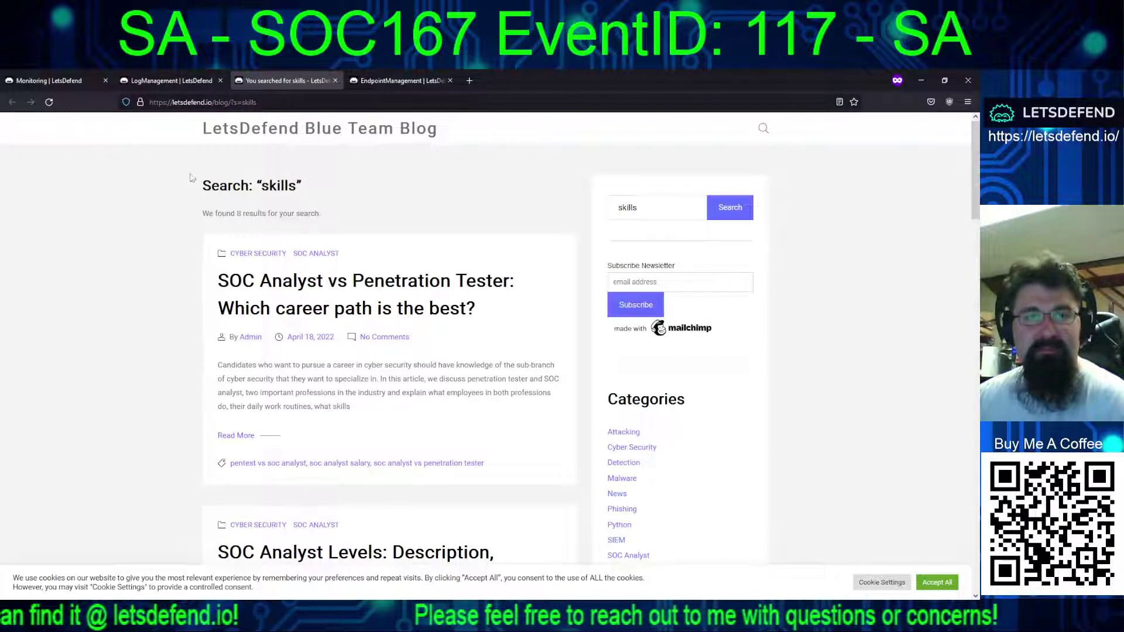
{"action": "left_click", "coordinate": [139, 80]}
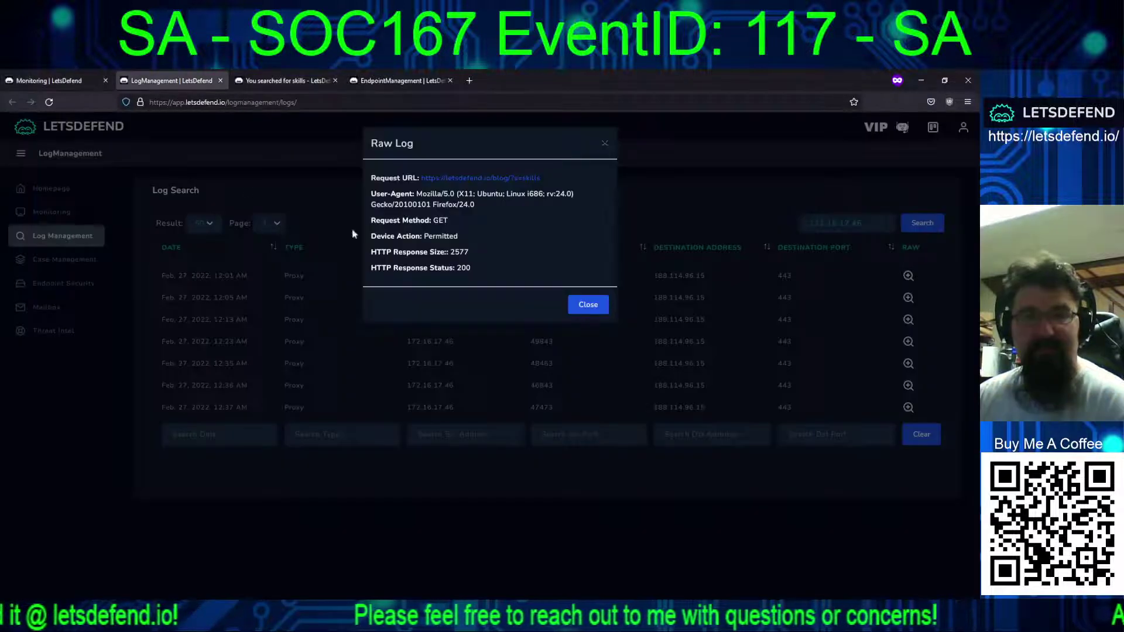
{"action": "left_click", "coordinate": [589, 304]}
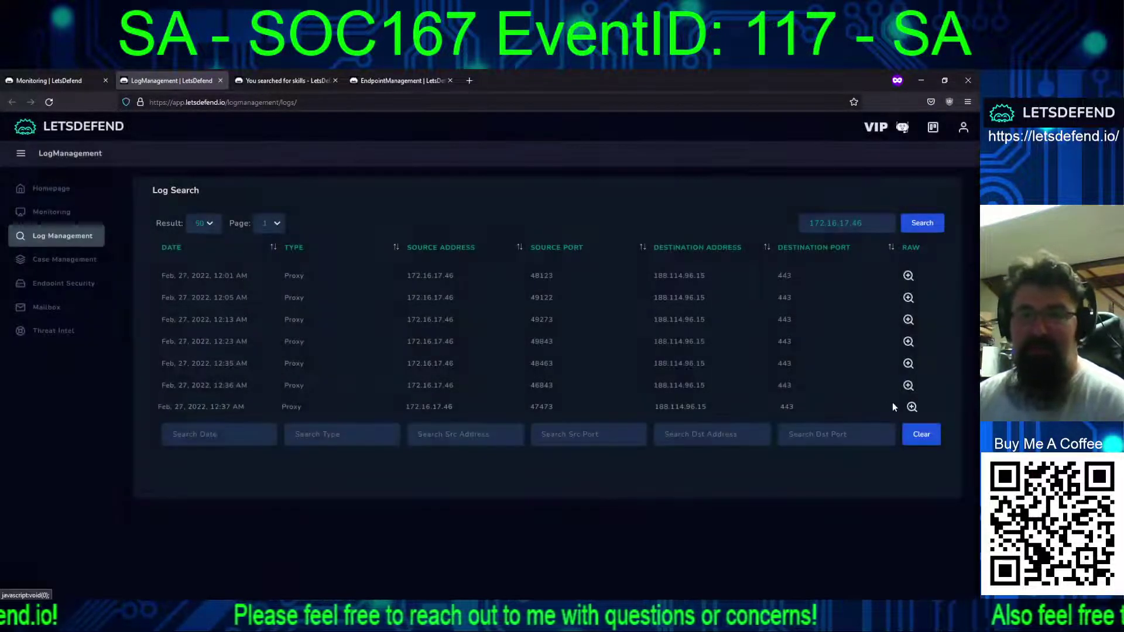
{"action": "left_click", "coordinate": [910, 407]}
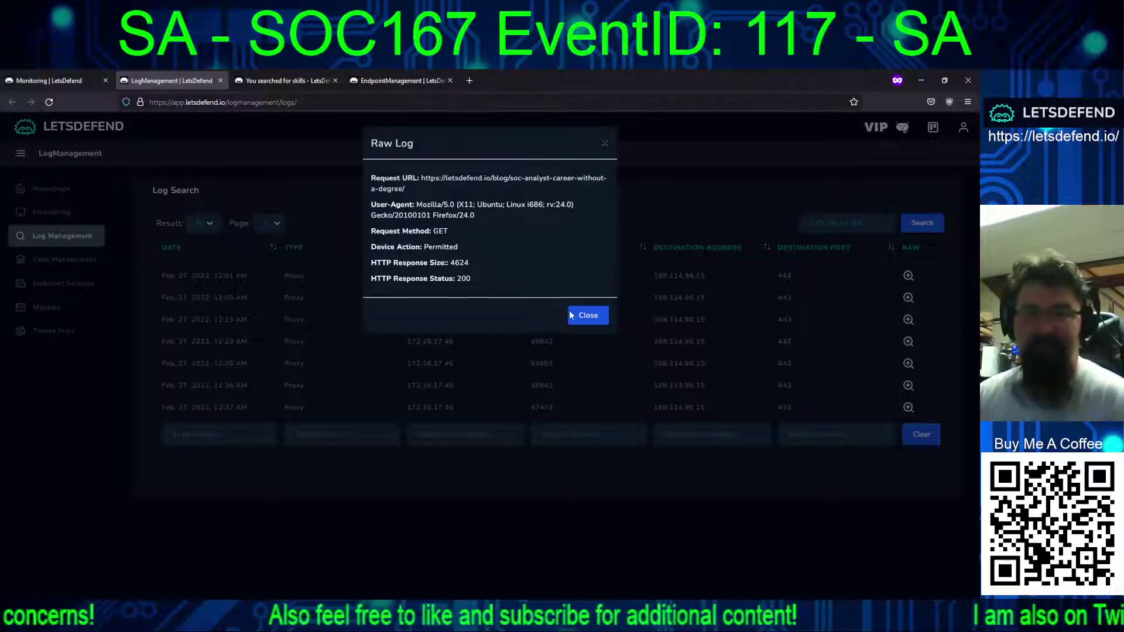
{"action": "left_click", "coordinate": [587, 315]}
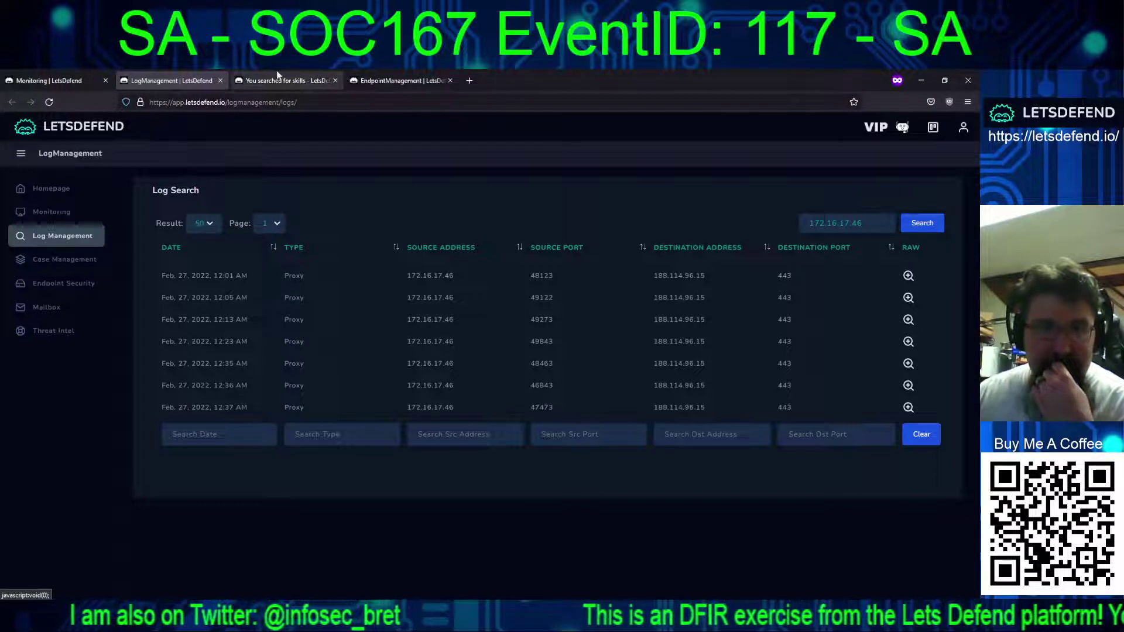
Step: Make the blog search page the first tab and examine EliotPRD's browser history, comparing the 00:36 visit with the proxy logs
{"action": "left_click", "coordinate": [310, 81]}
{"action": "left_click_drag", "start_coordinate": [311, 81], "coordinate": [58, 88]}
{"action": "left_click", "coordinate": [364, 83]}
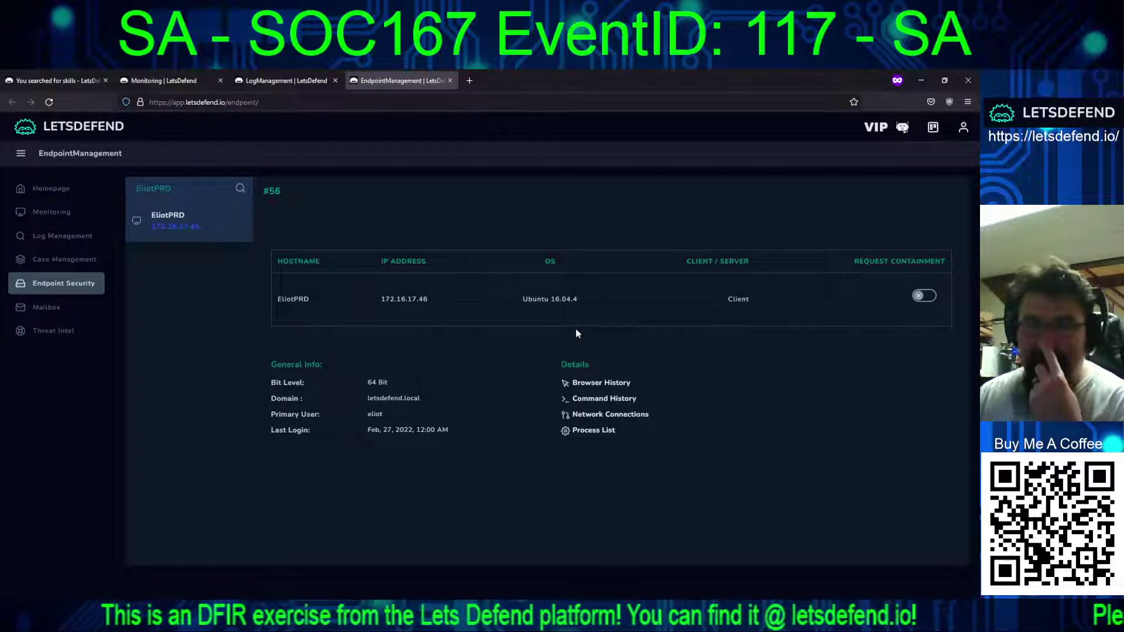
{"action": "left_click", "coordinate": [578, 383]}
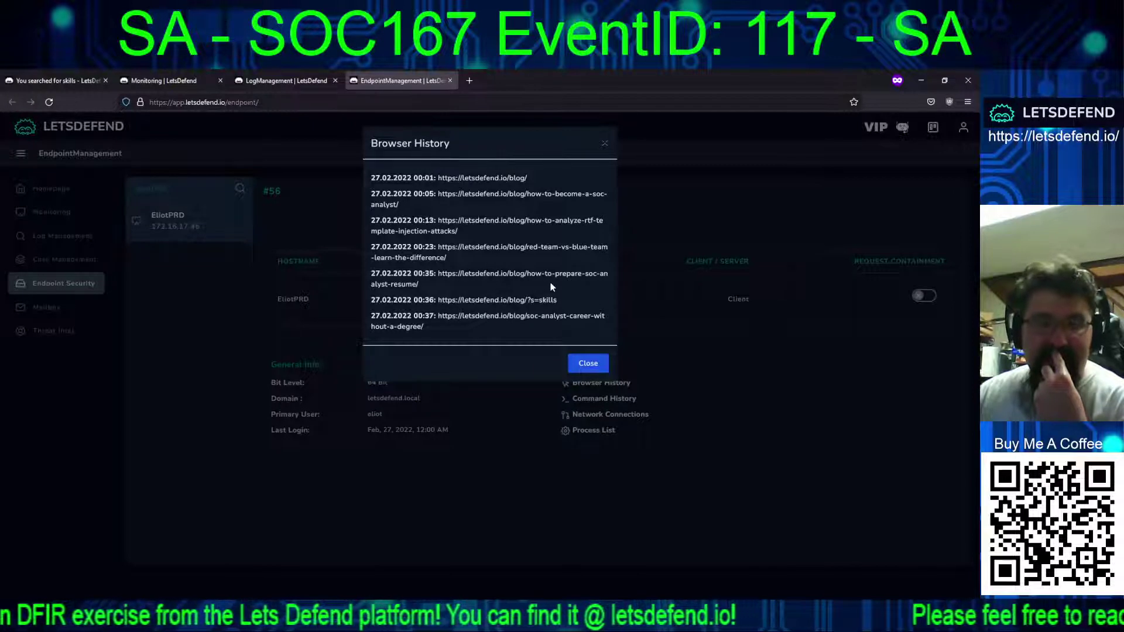
{"action": "left_click_drag", "start_coordinate": [557, 301], "coordinate": [360, 304]}
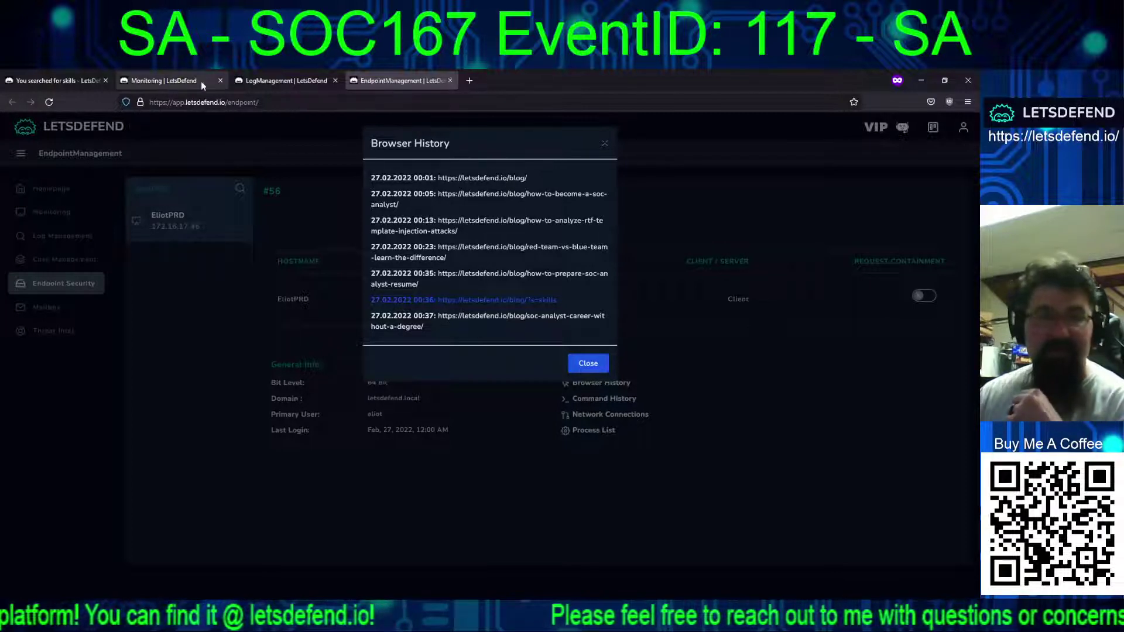
{"action": "left_click", "coordinate": [267, 82]}
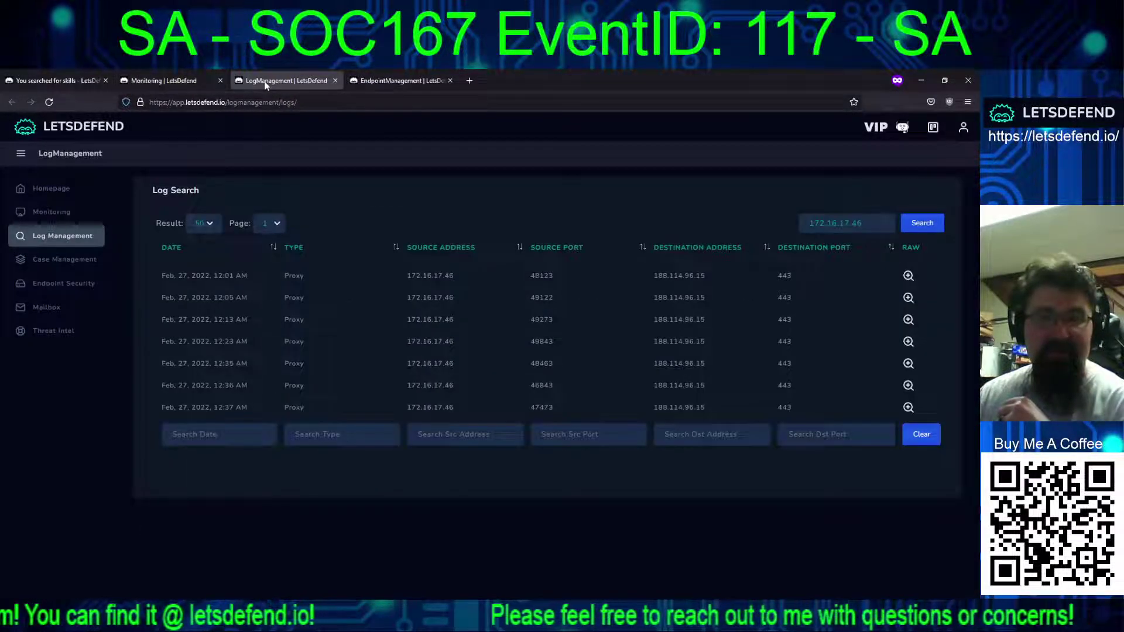
{"action": "left_click", "coordinate": [373, 82]}
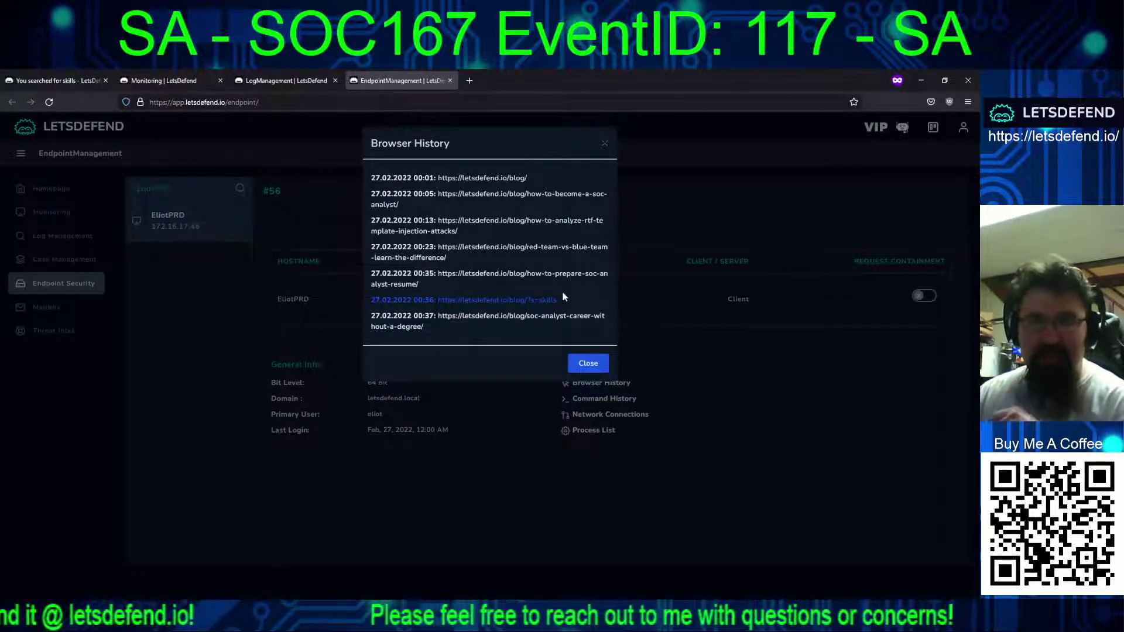
{"action": "left_click", "coordinate": [585, 364]}
Step: Examine the command history and network connections of the EliotPRD endpoint
{"action": "left_click", "coordinate": [596, 399]}
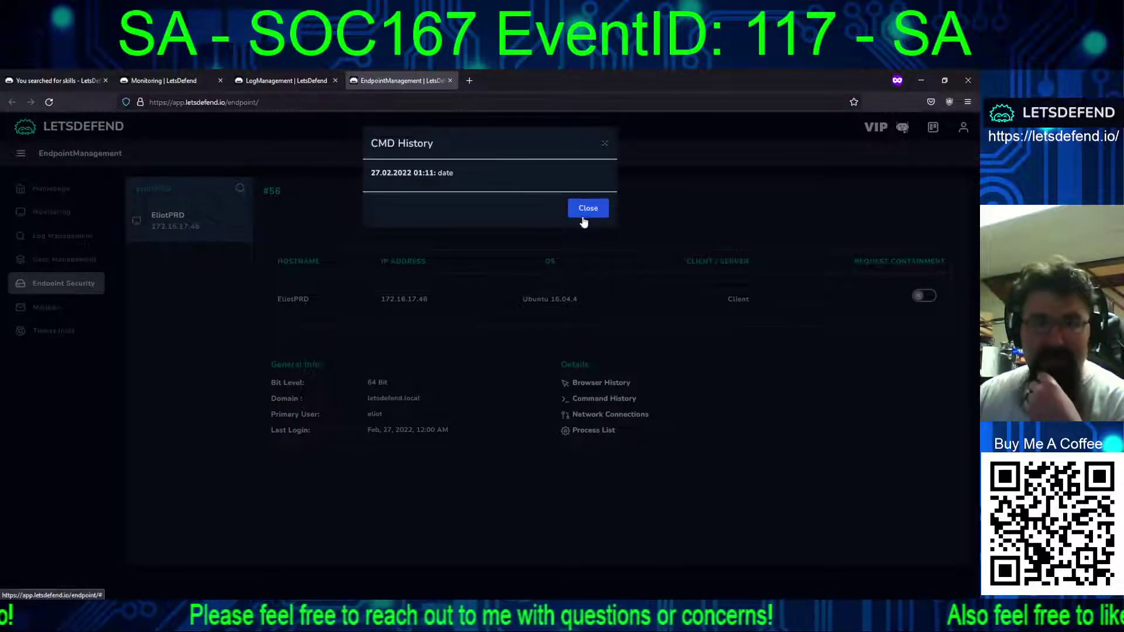
{"action": "left_click", "coordinate": [585, 214]}
{"action": "left_click", "coordinate": [581, 417]}
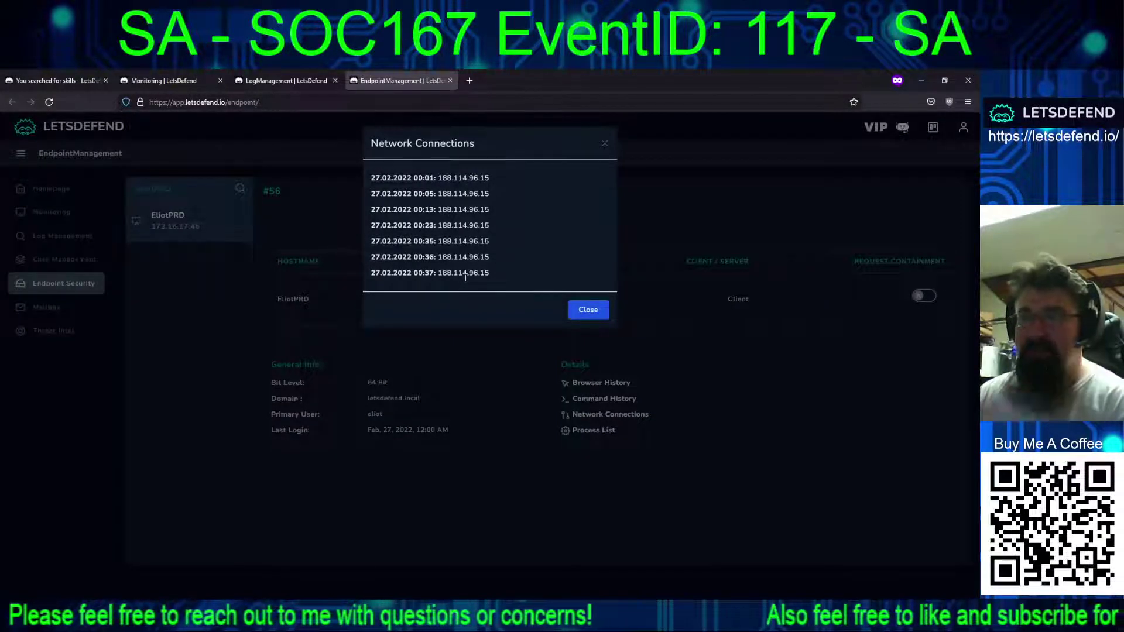
Step: Close the network connections of the EliotPRD endpoint and check its process list
{"action": "left_click", "coordinate": [588, 309]}
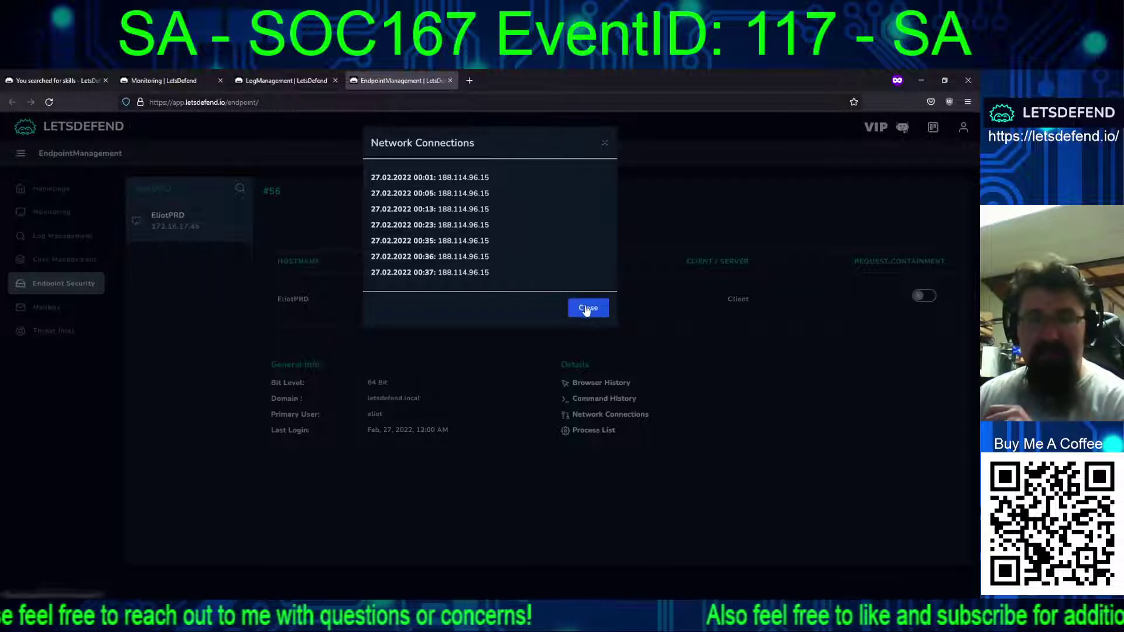
{"action": "left_click", "coordinate": [582, 432]}
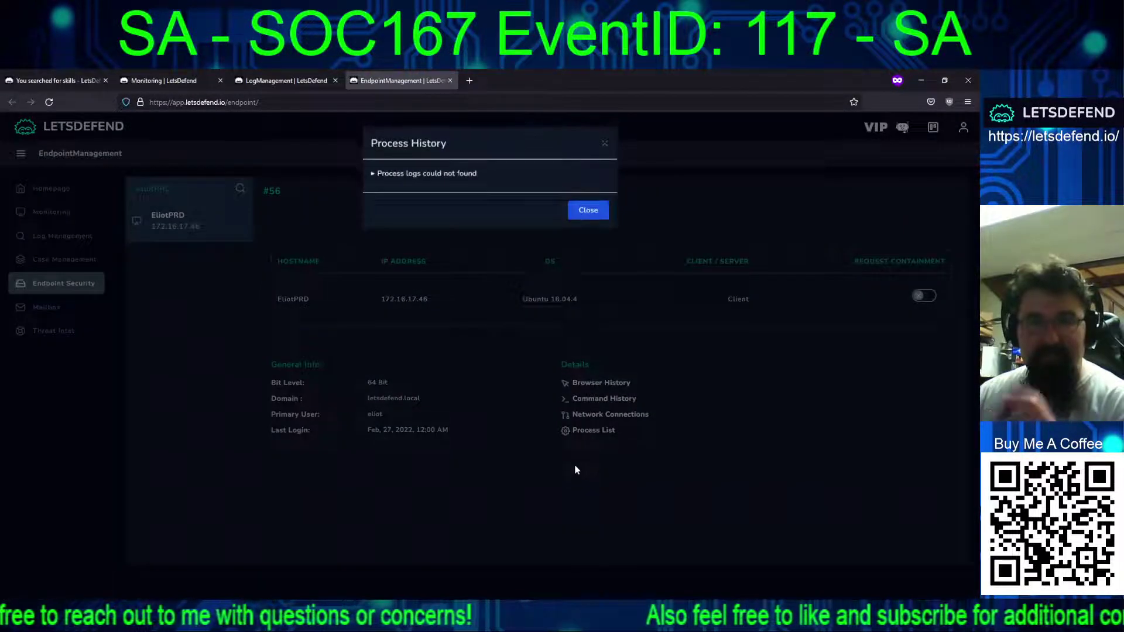
{"action": "left_click", "coordinate": [588, 210]}
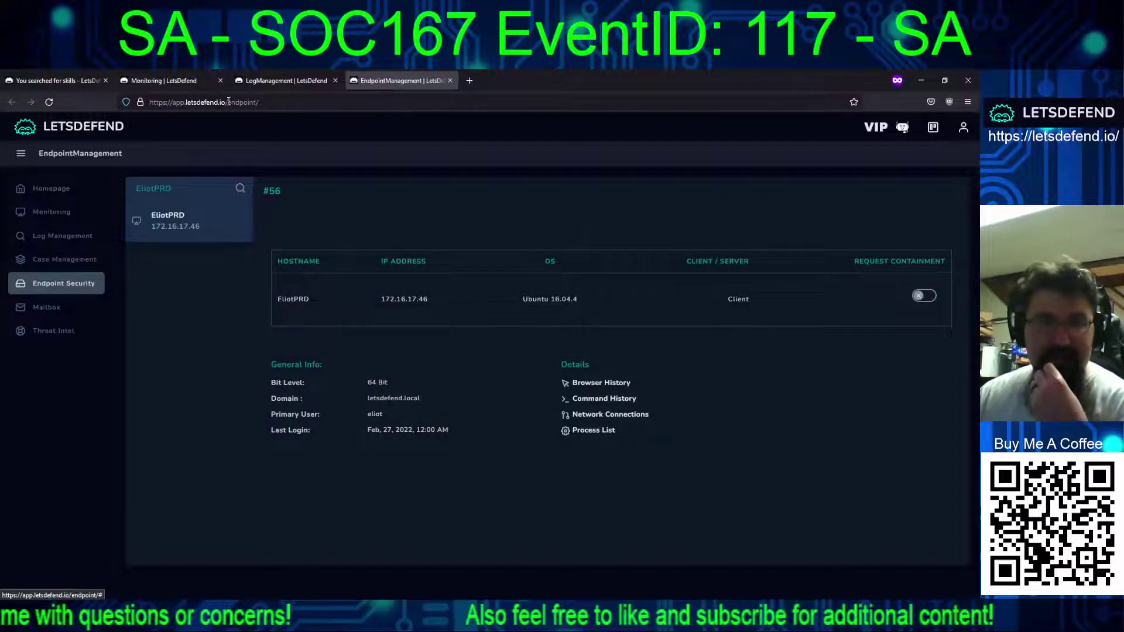
Step: Look through the LetsDefend blog search results for "skills" and return to the SOC167 alert details in Monitoring
{"action": "left_click", "coordinate": [62, 84]}
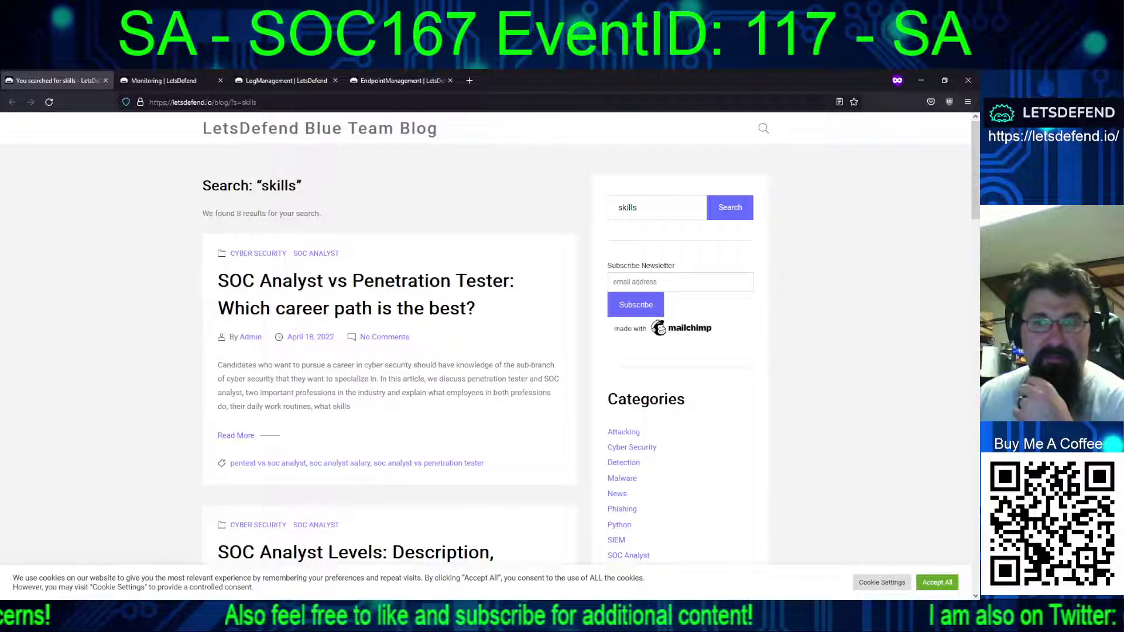
{"action": "scroll", "coordinate": [963, 314], "scroll_direction": "down", "scroll_amount": 8}
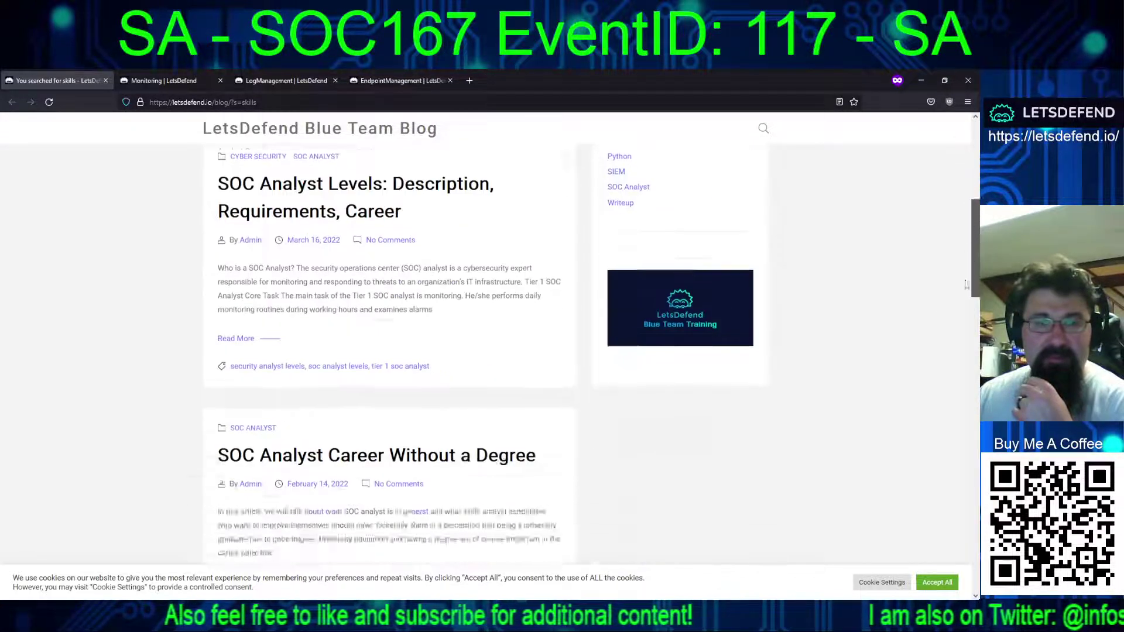
{"action": "scroll", "coordinate": [963, 313], "scroll_direction": "down", "scroll_amount": 6}
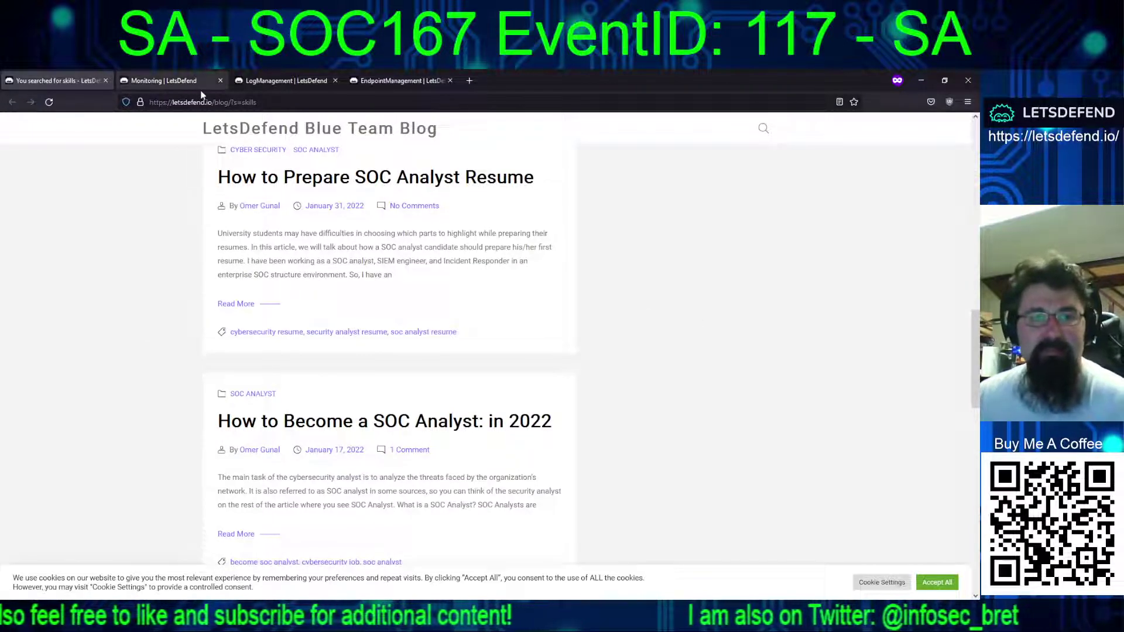
{"action": "left_click", "coordinate": [183, 81]}
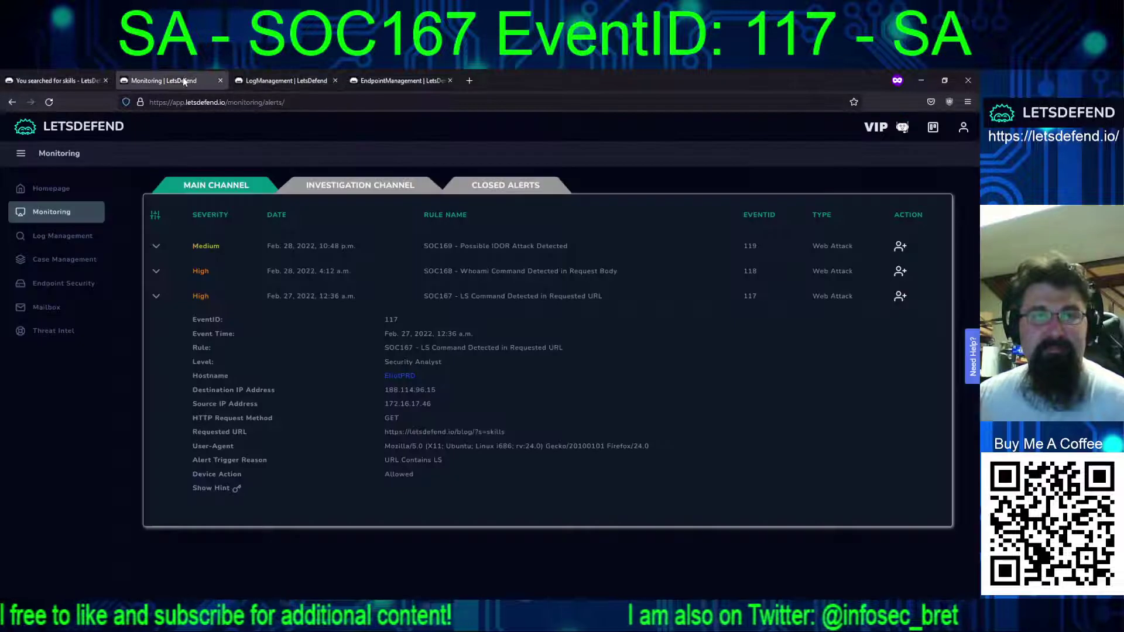